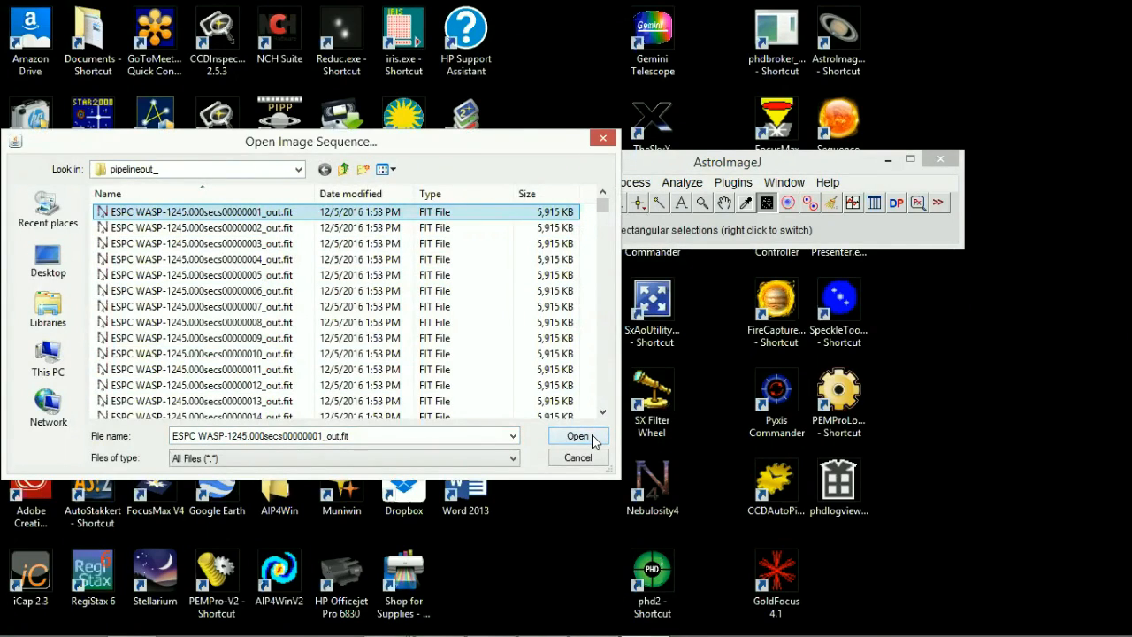
Step: Open the pipelineout_ FITS image sequence starting from ESPC WASP-1245.000secs00000001_out.fit as a numerically sorted virtual stack of all 336 images
click(591, 437)
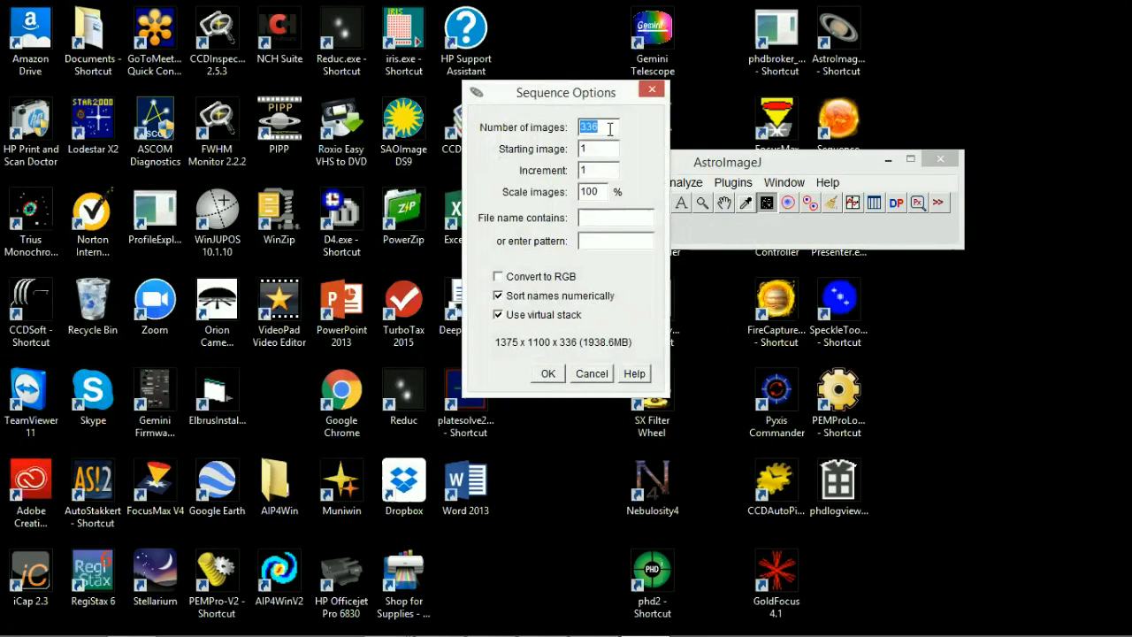
click(547, 374)
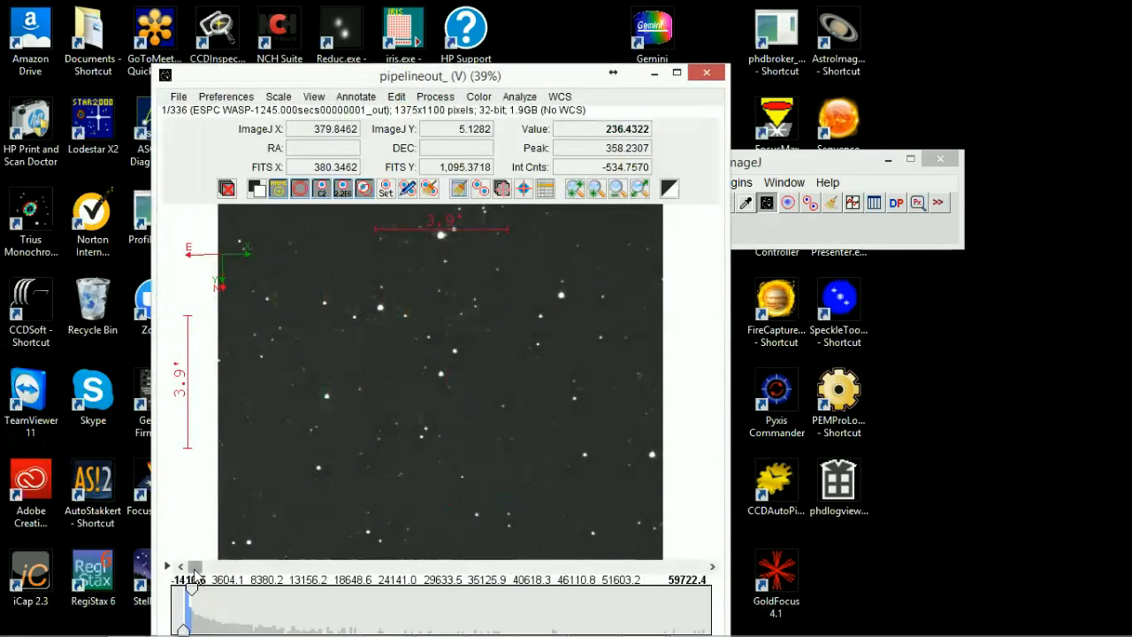
mouse_move(196, 575)
mouse_down()
mouse_move(592, 579)
mouse_move(395, 601)
mouse_move(189, 575)
mouse_move(257, 564)
mouse_move(343, 588)
mouse_move(375, 570)
mouse_move(685, 567)
mouse_move(183, 570)
mouse_up()
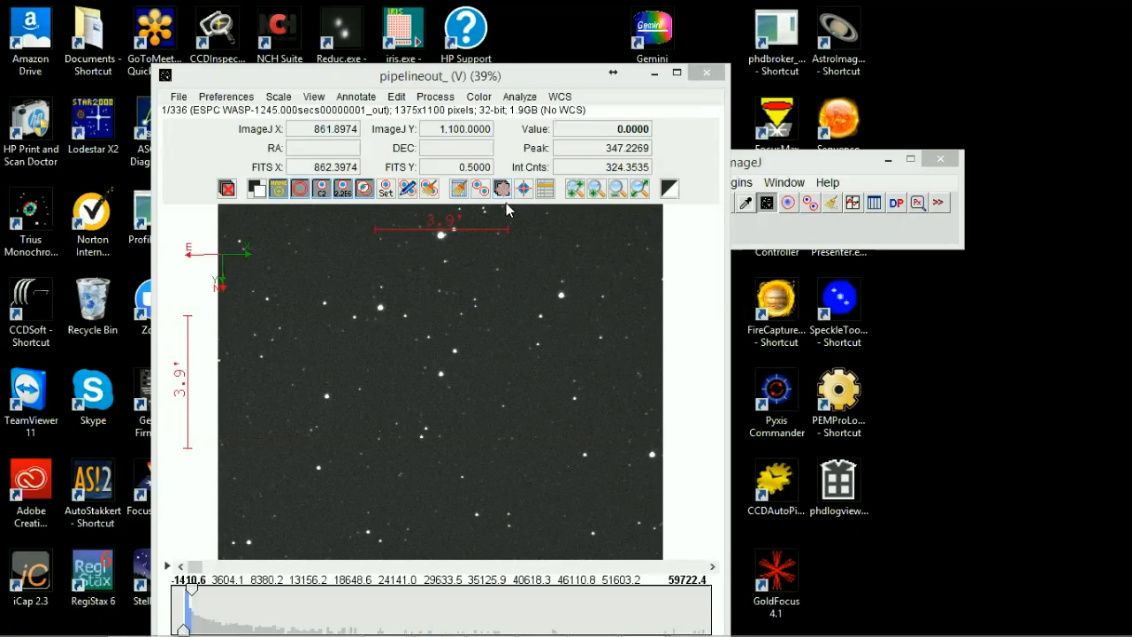
Step: Plot the seeing profile of the target star in the first image, then close the plot
click(517, 97)
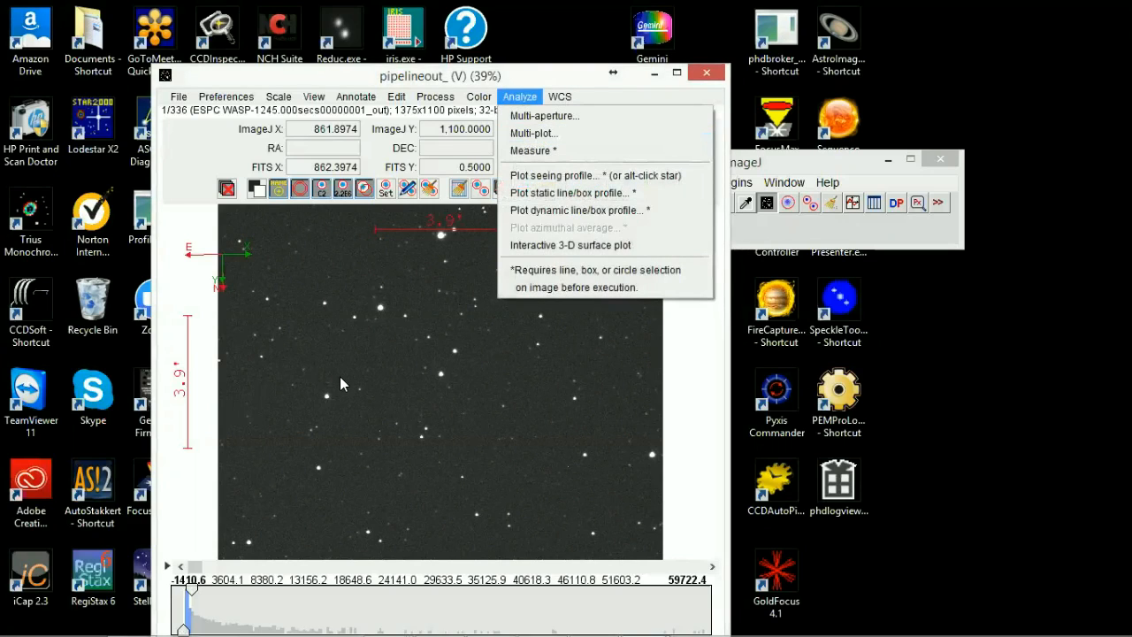
click(402, 303)
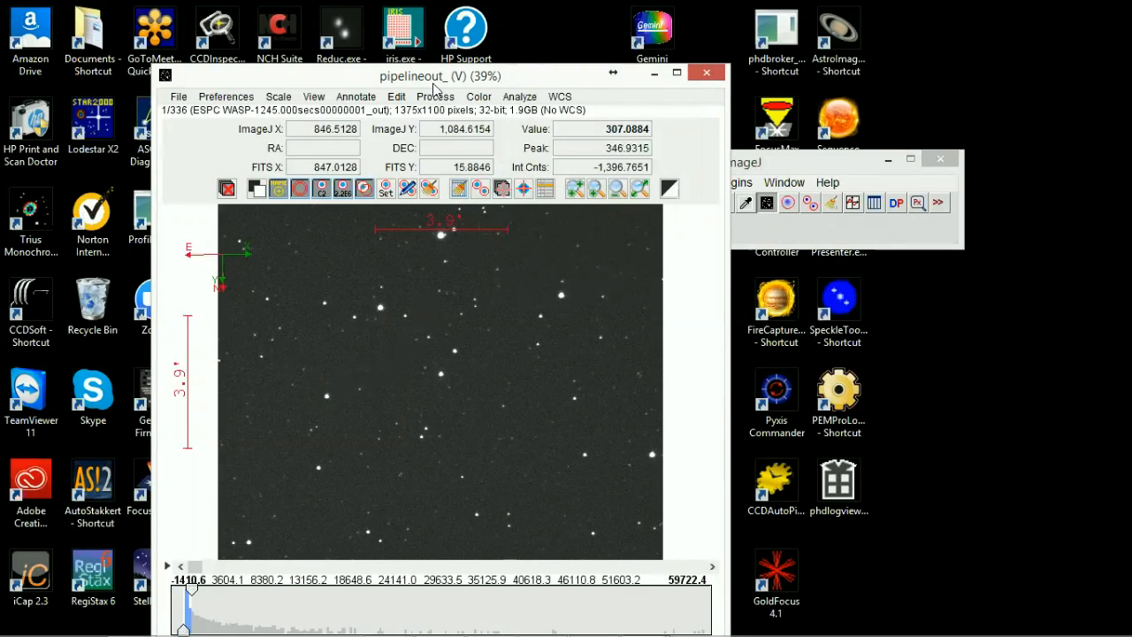
click(513, 97)
mouse_move(560, 97)
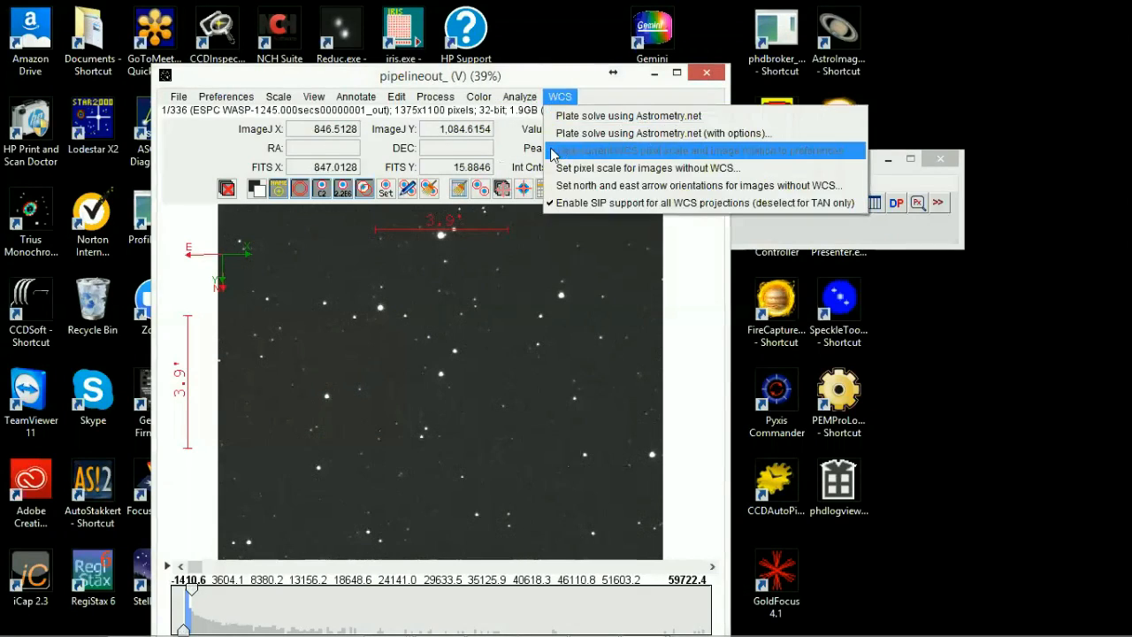
mouse_move(513, 96)
click(543, 173)
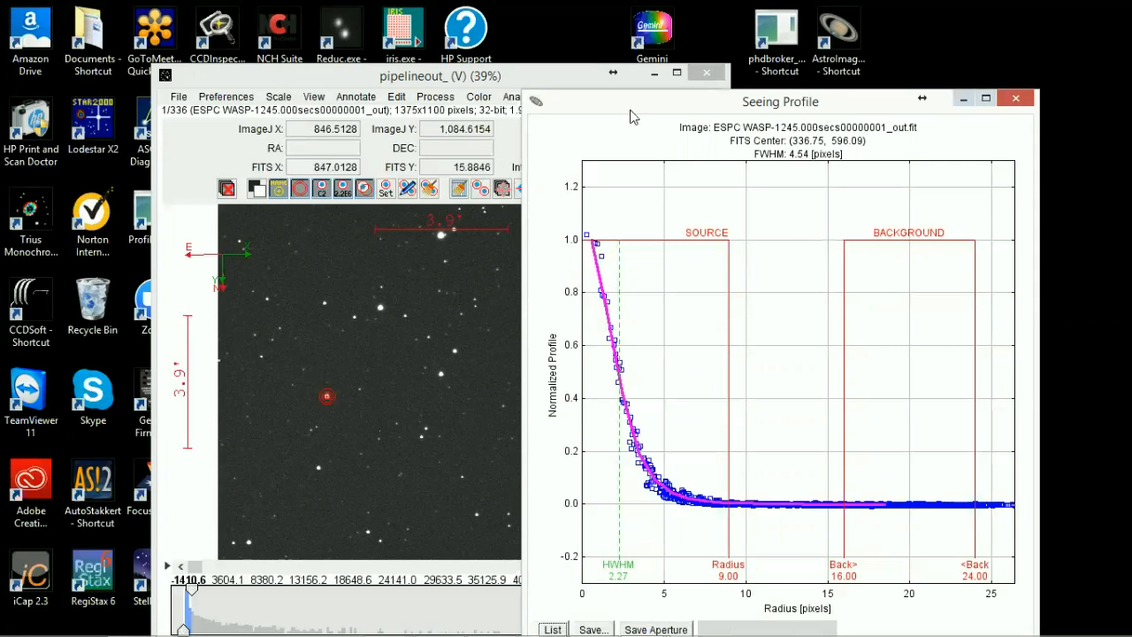
click(1015, 99)
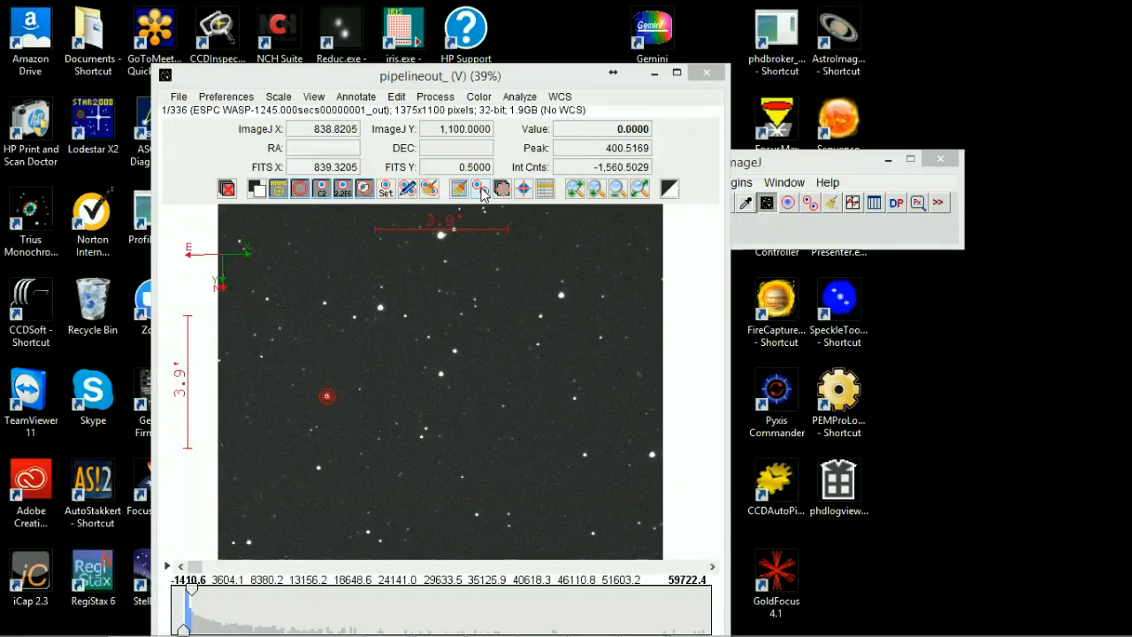
Step: Open the Multi-Aperture measurement setup and accept the aperture photometry settings with radii 9, 16 and 24
click(480, 189)
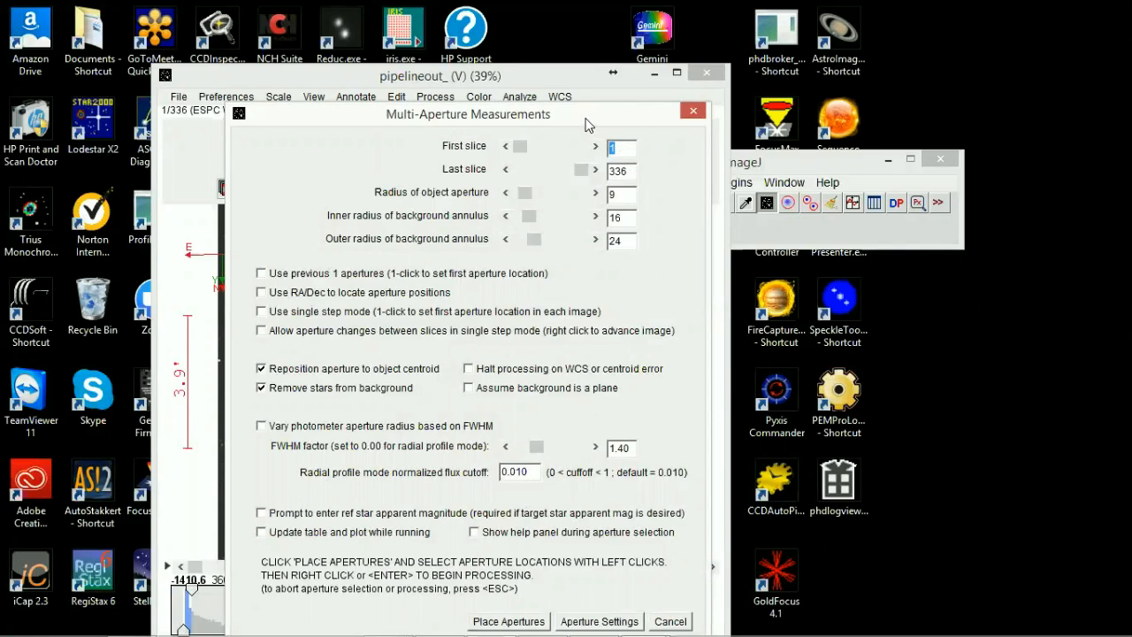
drag(587, 124, 740, 82)
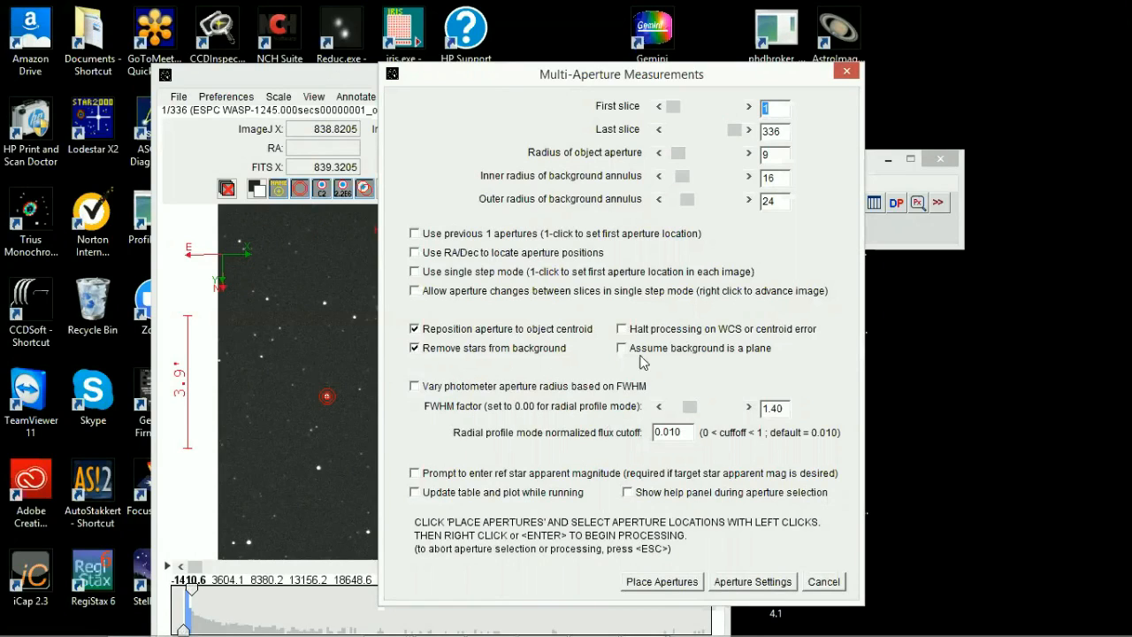
click(751, 582)
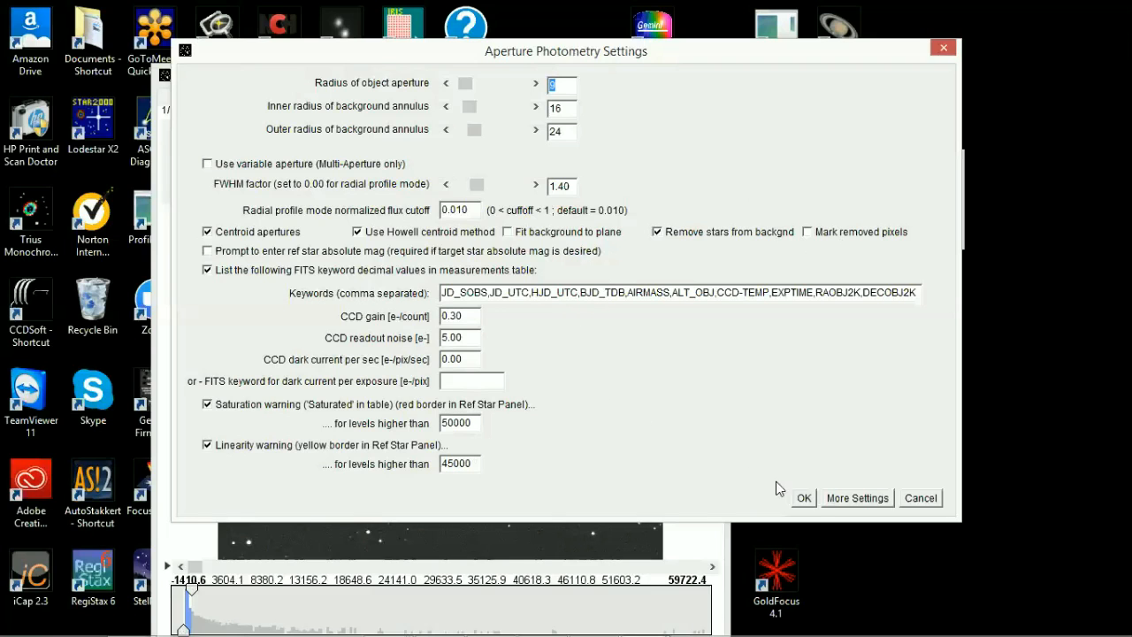
click(804, 497)
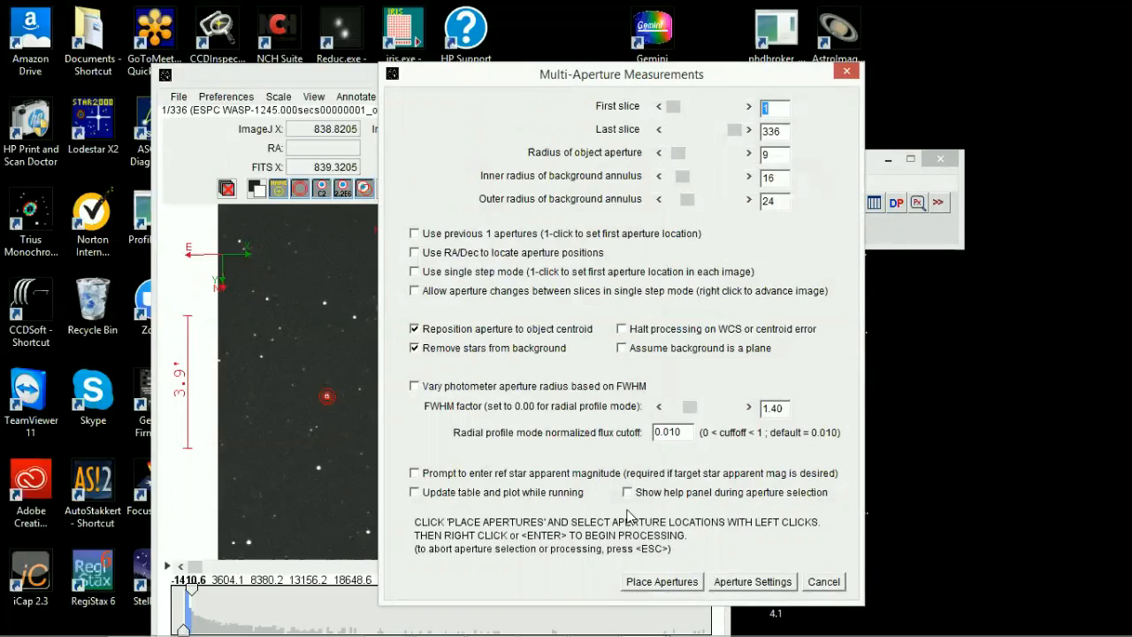
Step: Place an aperture on the target star and on four comparison stars, and run the multi-aperture photometry on slices 1 to 336
click(672, 584)
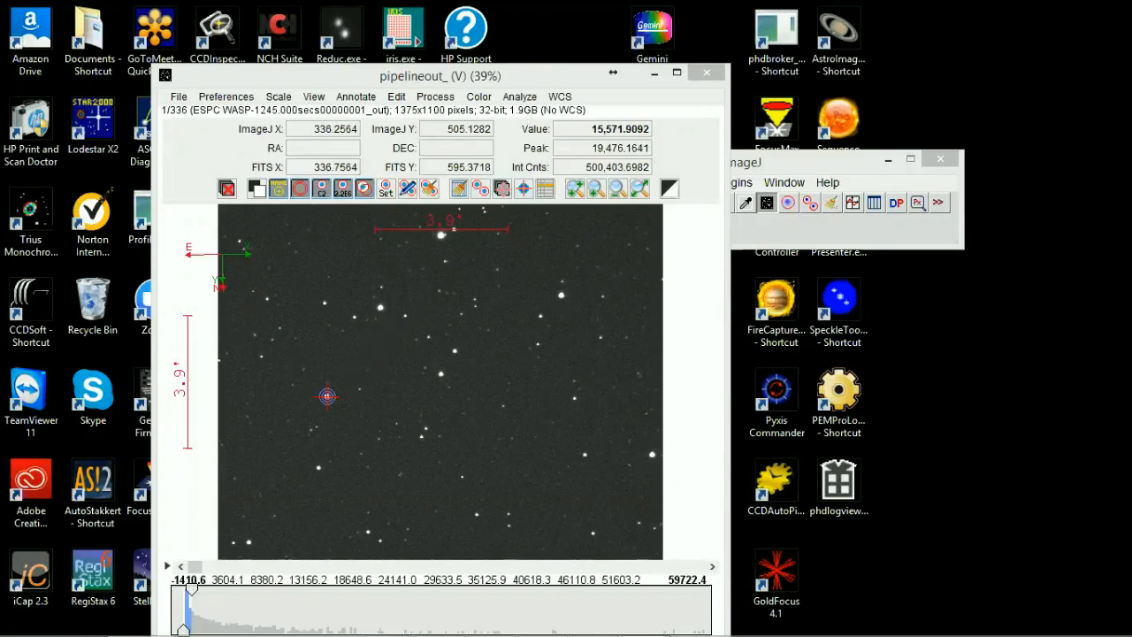
click(326, 396)
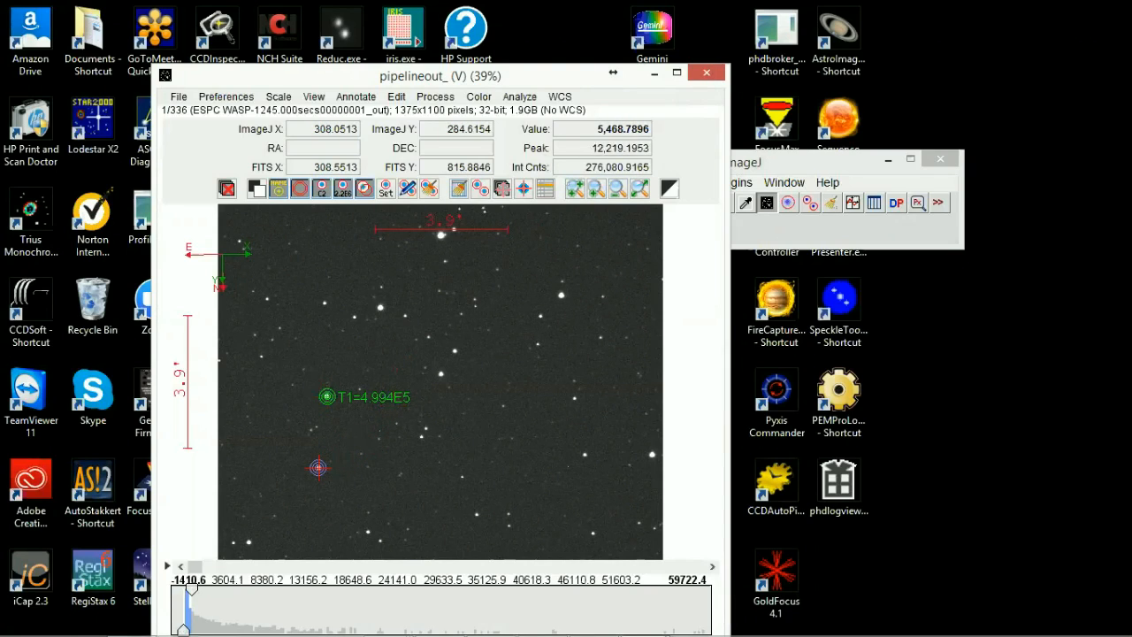
click(318, 467)
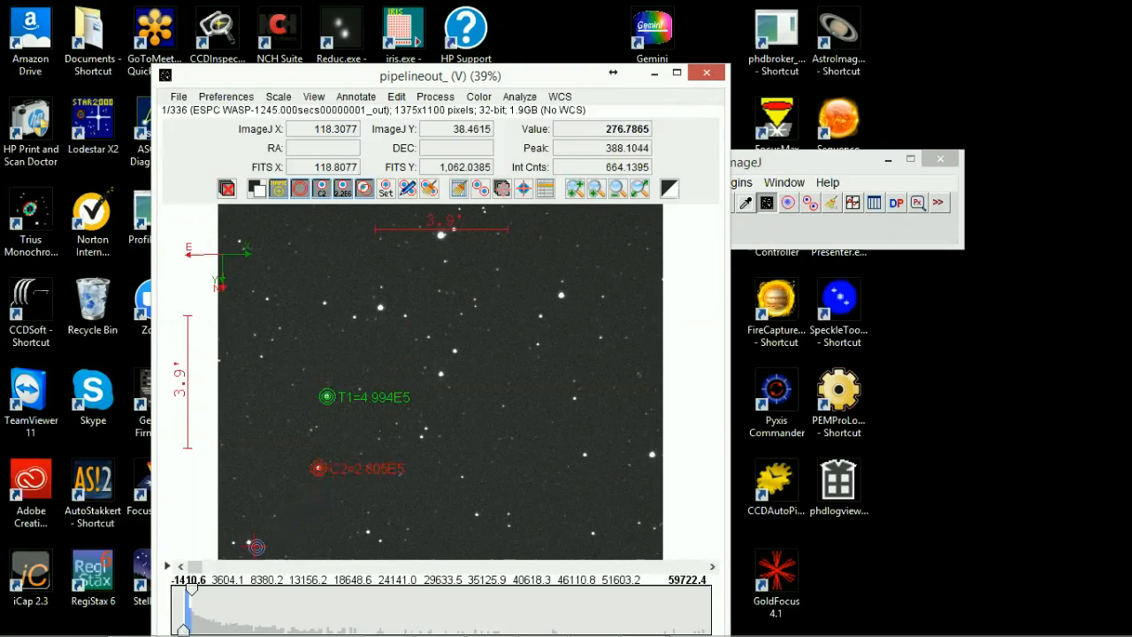
click(248, 541)
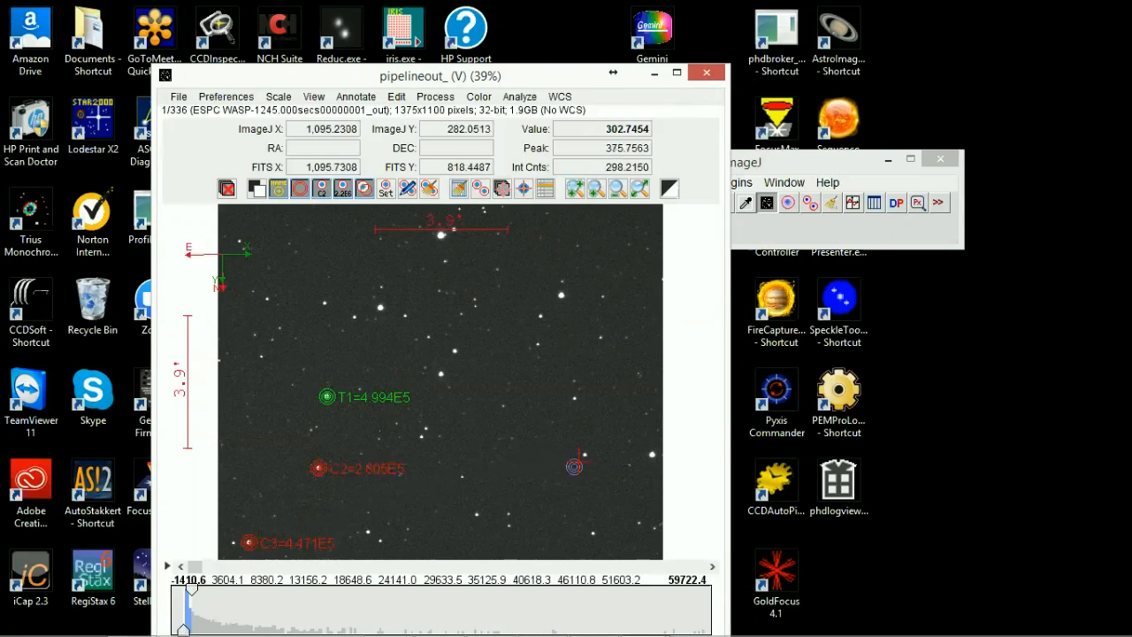
click(589, 442)
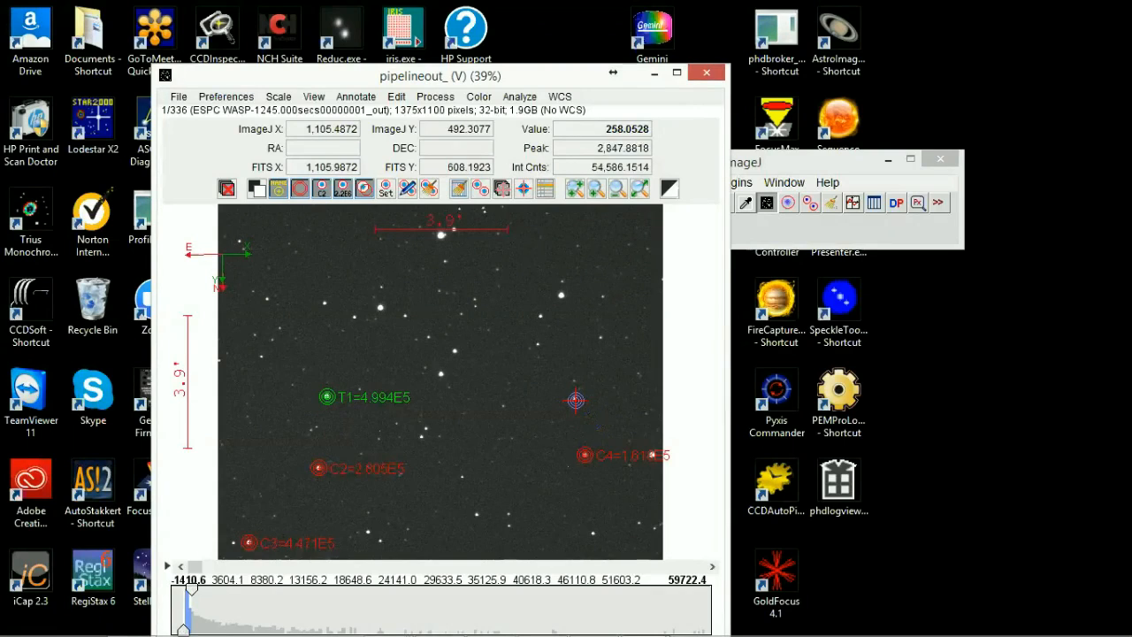
click(576, 399)
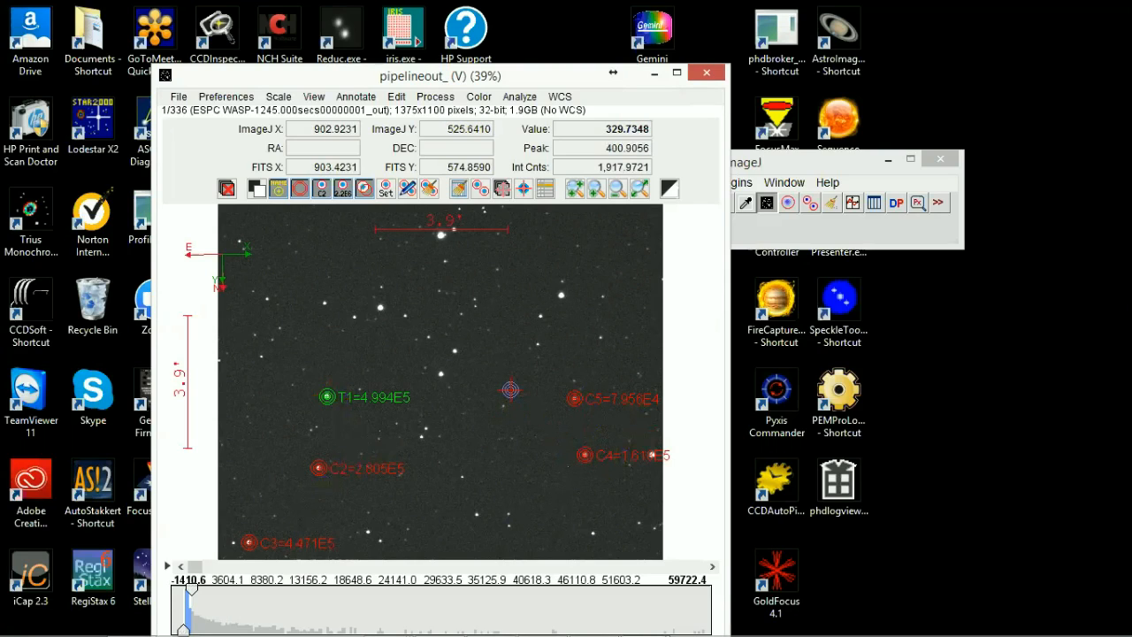
key(Return)
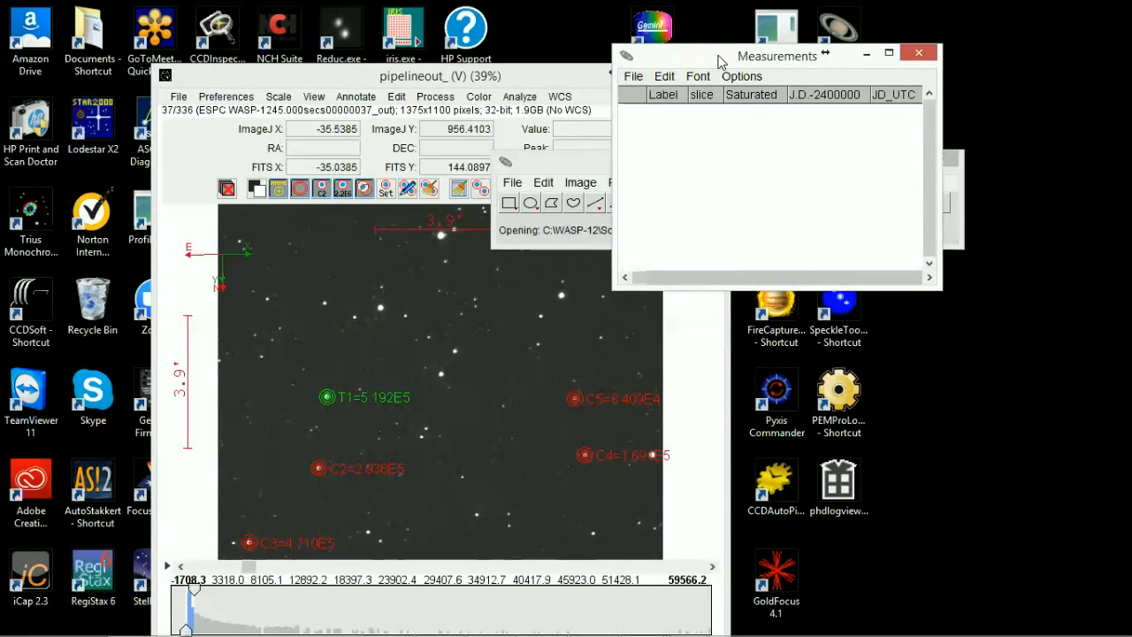
Step: Move the Measurements table over the star image and widen it to show more columns
drag(718, 62, 854, 339)
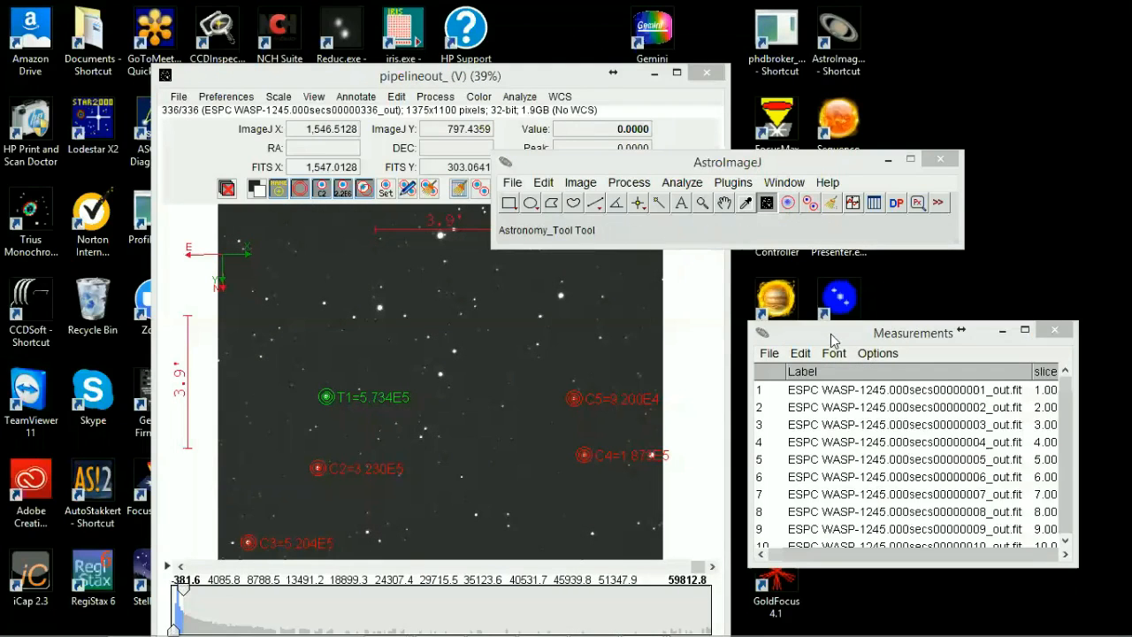
click(829, 337)
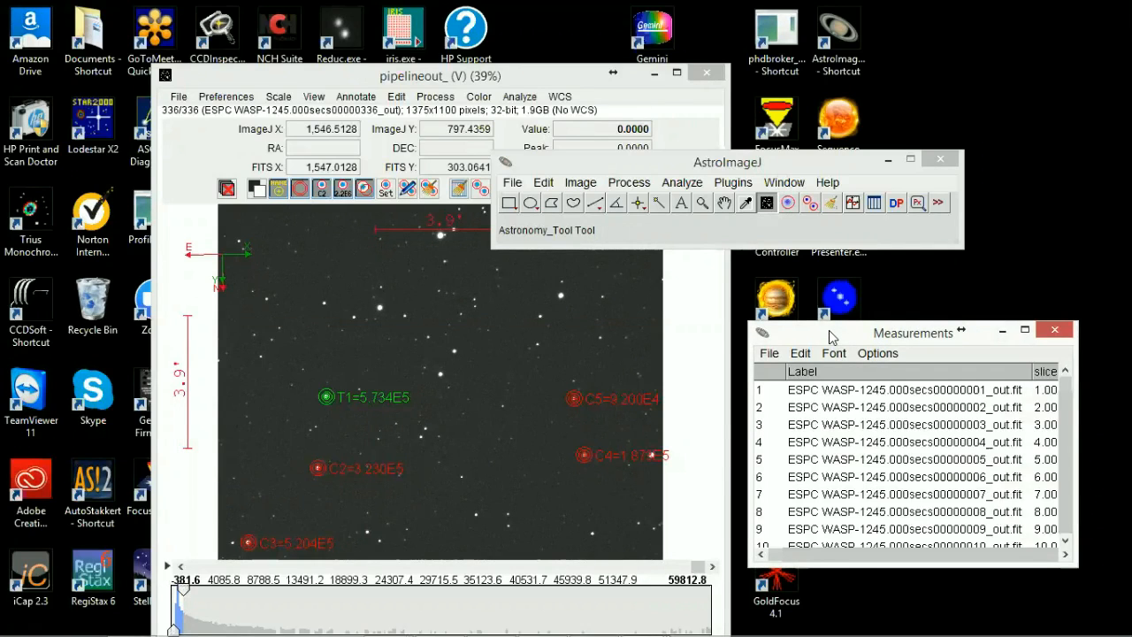
drag(829, 334, 415, 86)
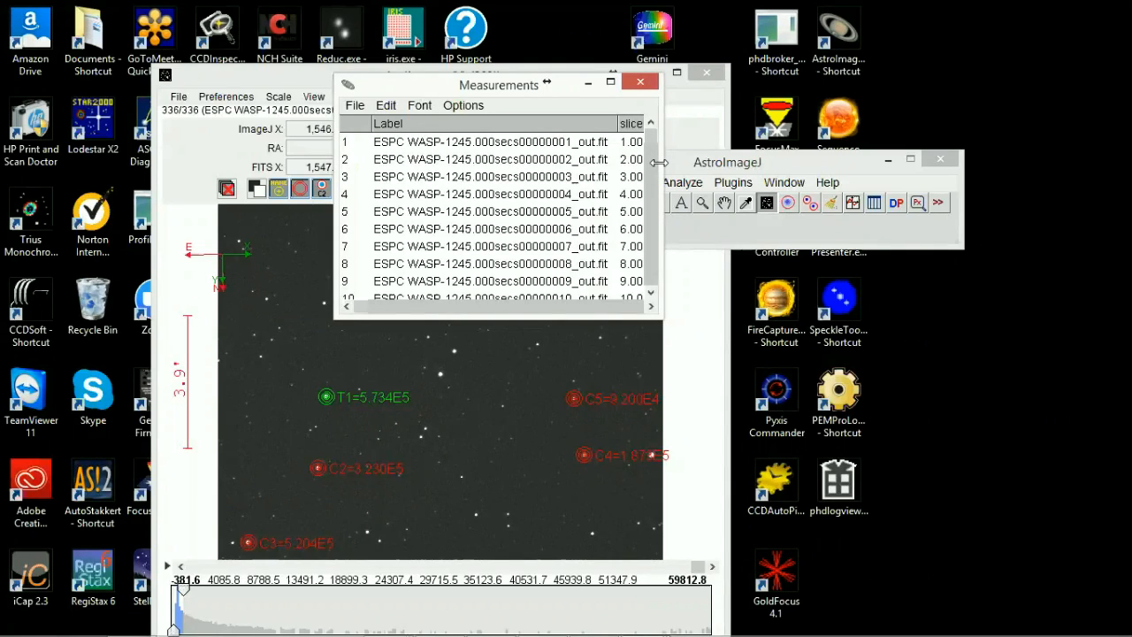
drag(659, 162, 1129, 162)
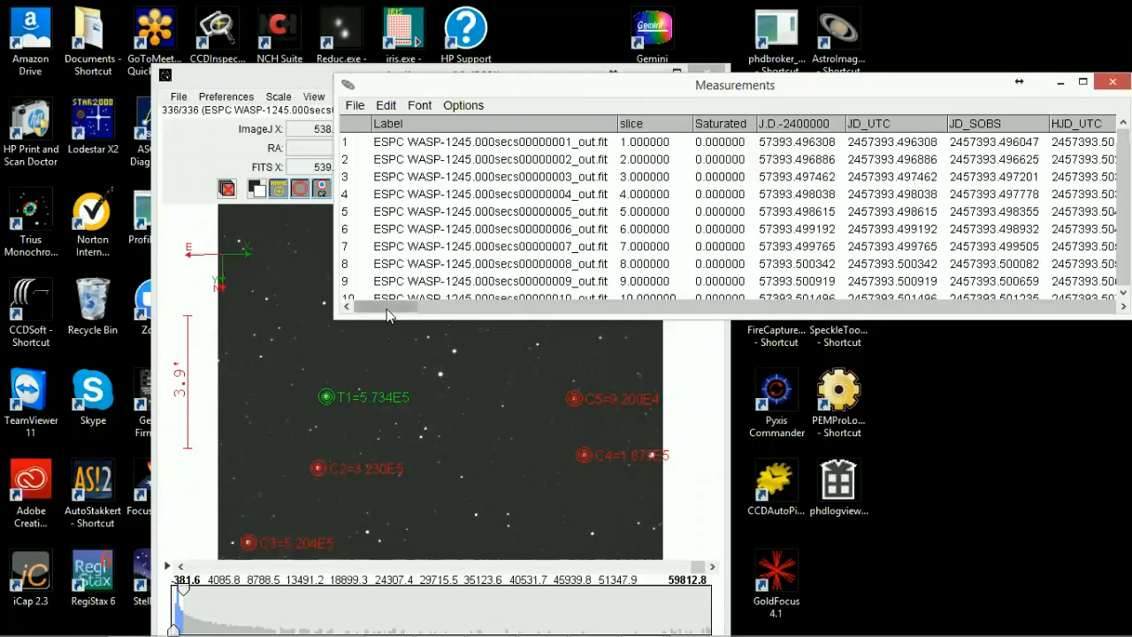
Step: Examine the Measurements table's time, airmass, aperture radius, relative flux, flux error, SNR and per-star source columns
mouse_move(1123, 136)
mouse_down()
mouse_move(1122, 288)
mouse_move(1123, 137)
mouse_up()
drag(393, 310, 387, 309)
drag(396, 308, 415, 308)
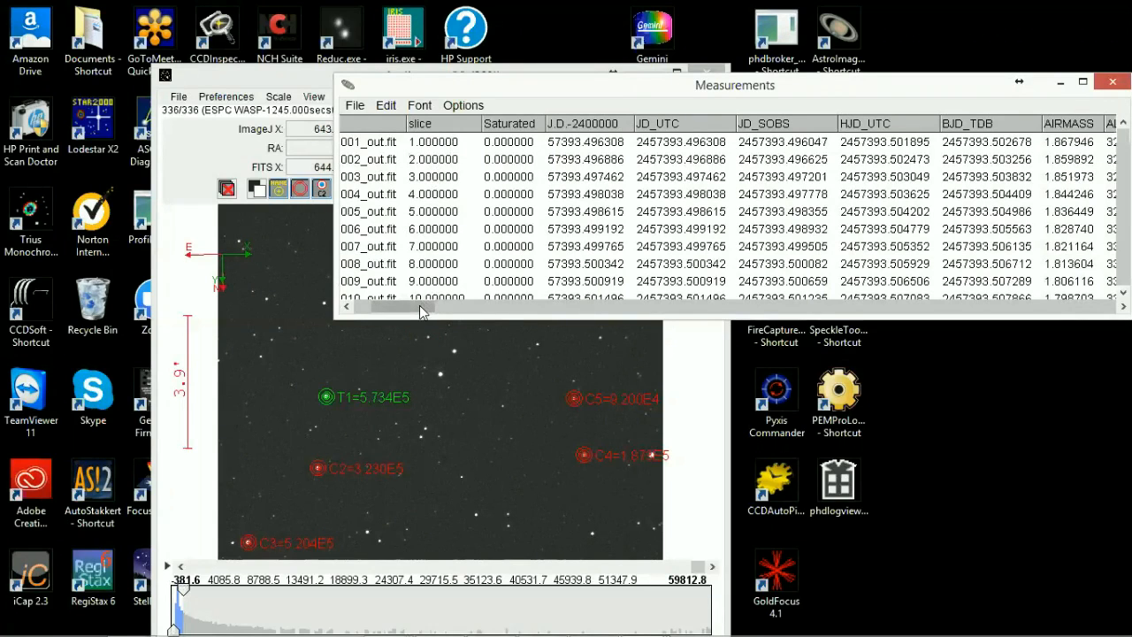
drag(422, 311, 436, 312)
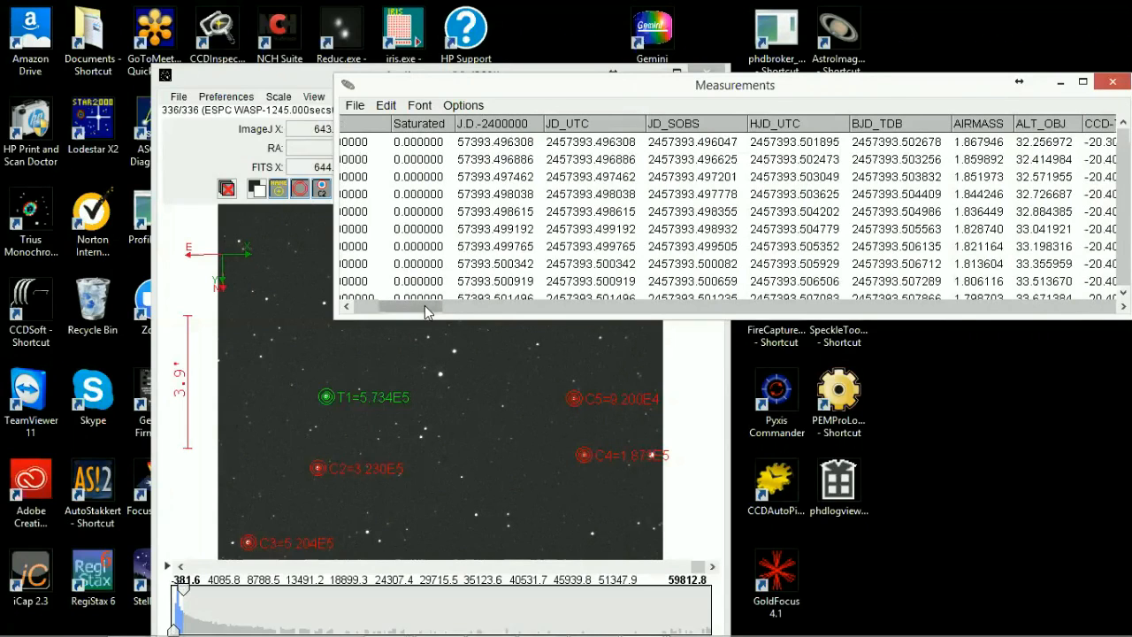
drag(427, 309, 436, 311)
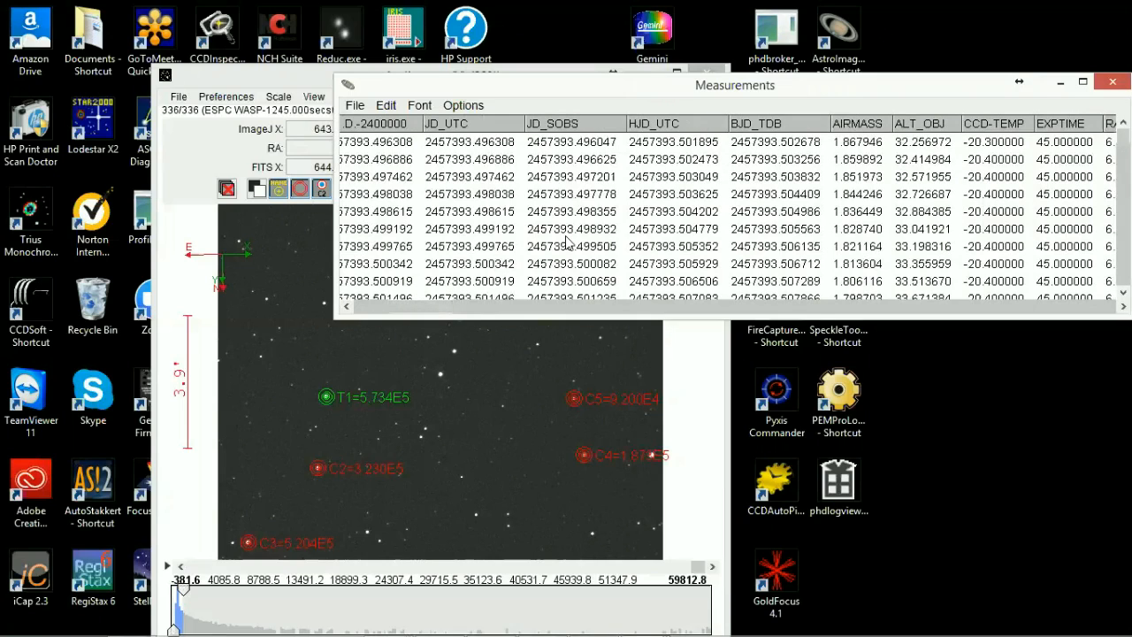
mouse_move(433, 308)
mouse_down()
mouse_move(463, 308)
mouse_move(449, 305)
mouse_up()
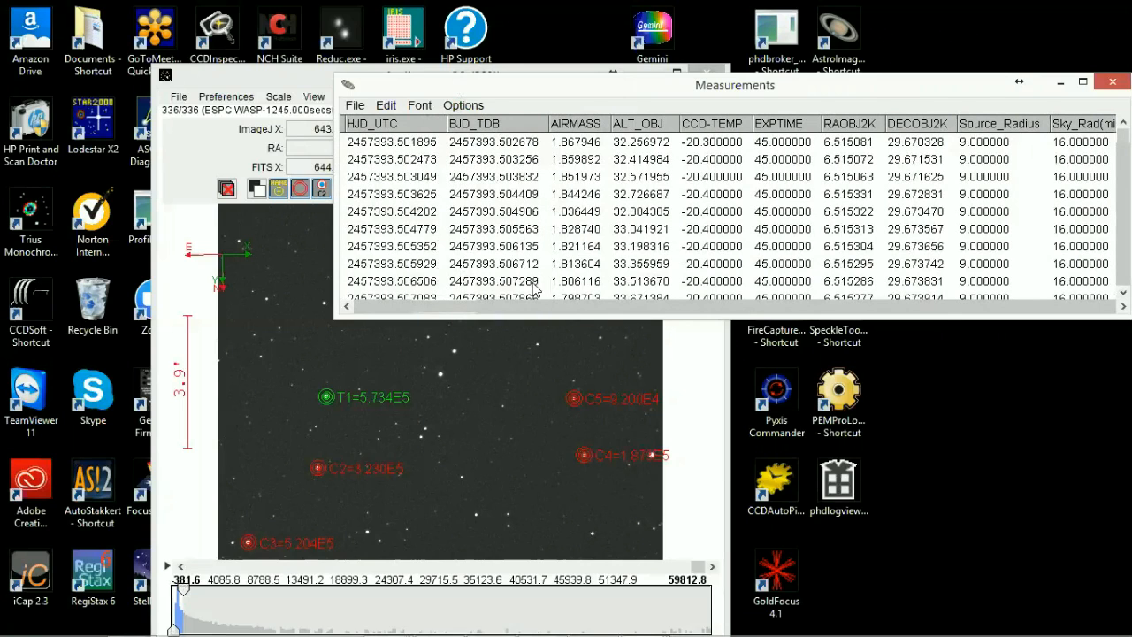
drag(449, 309, 474, 303)
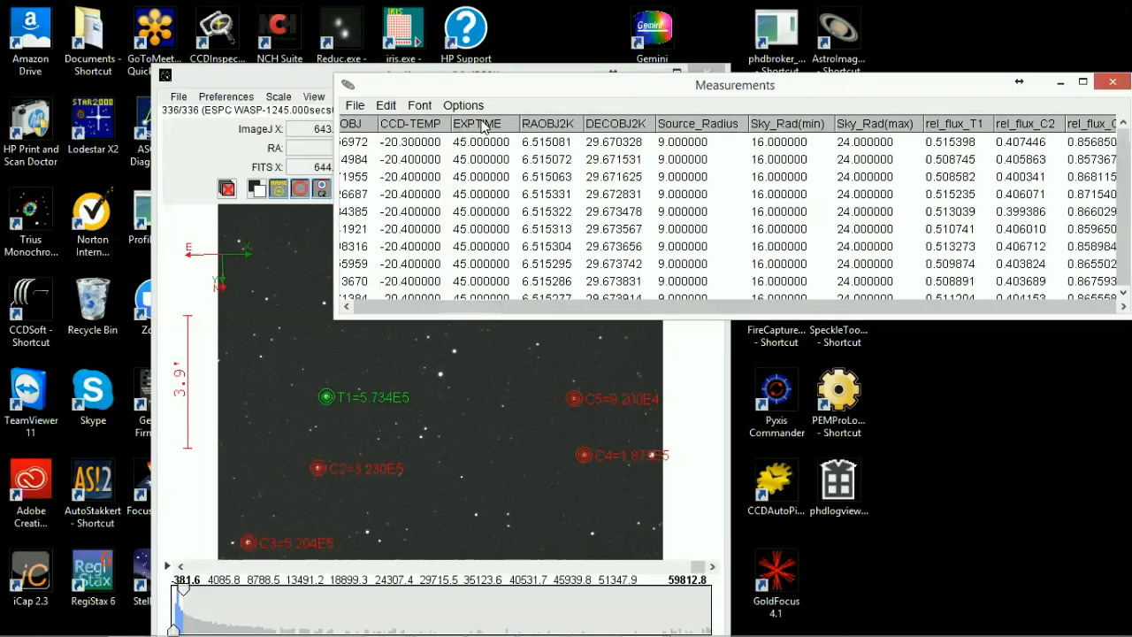
drag(479, 307, 498, 311)
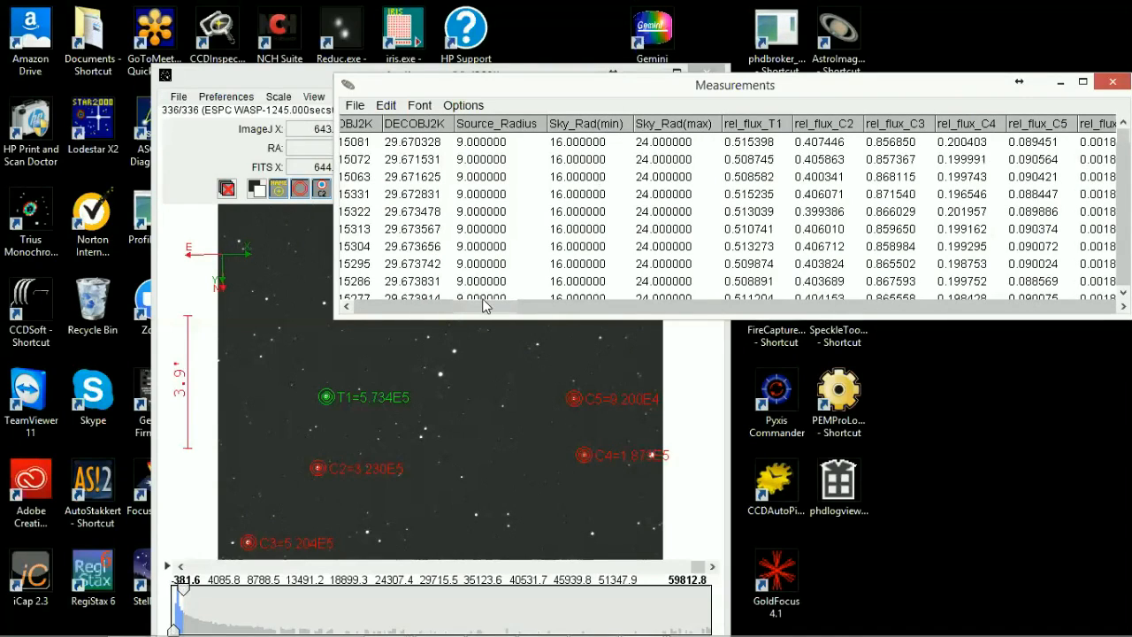
drag(484, 303, 518, 305)
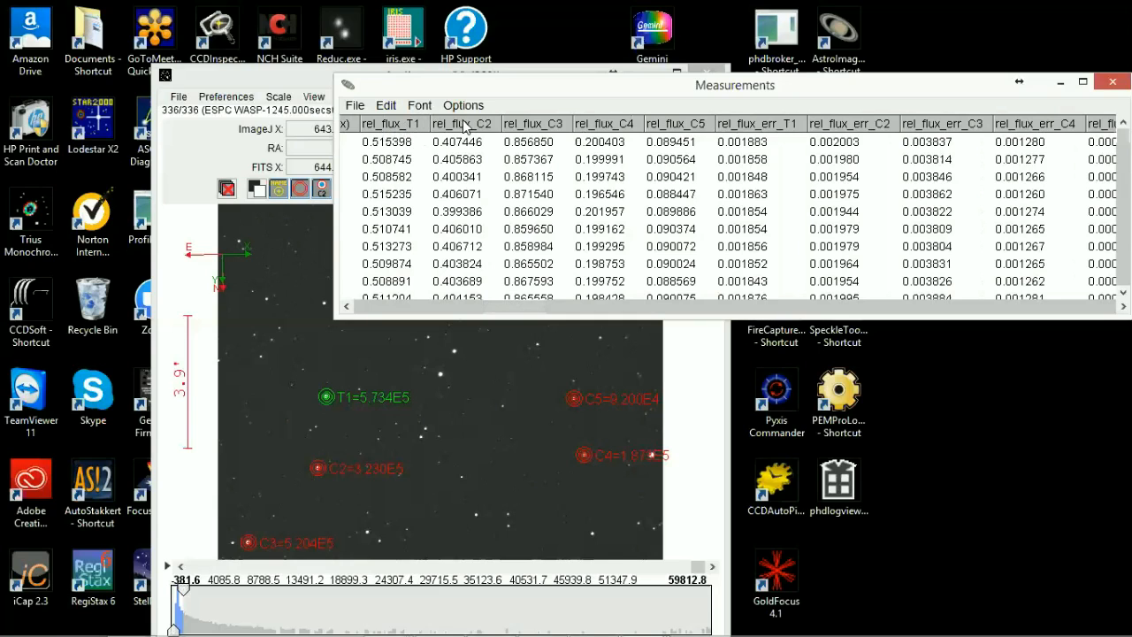
drag(515, 307, 658, 307)
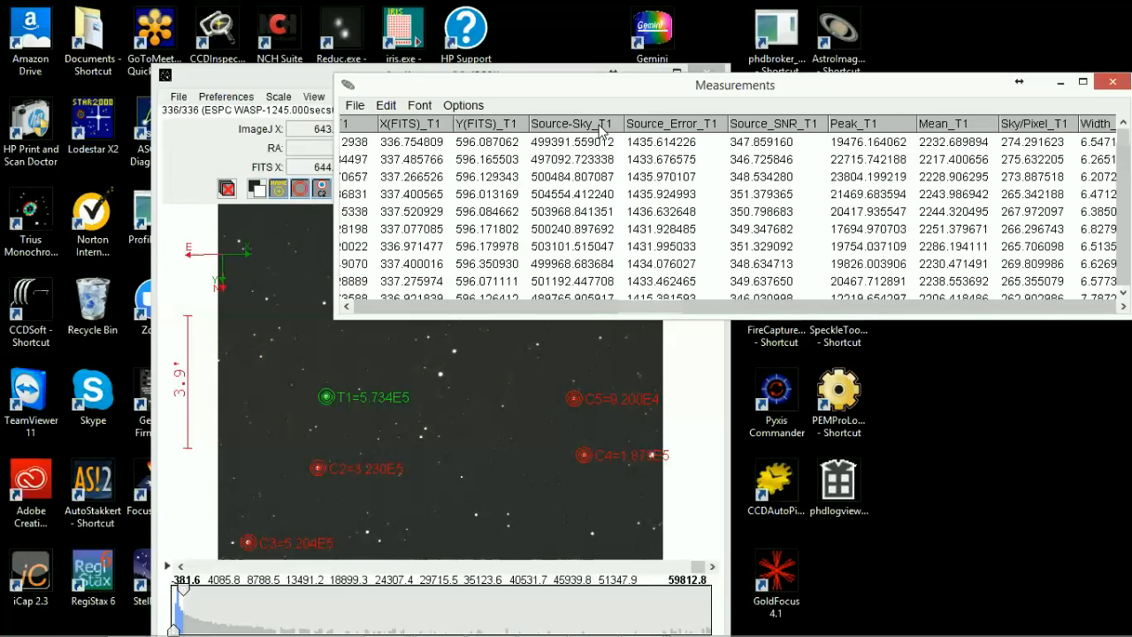
drag(642, 304, 711, 305)
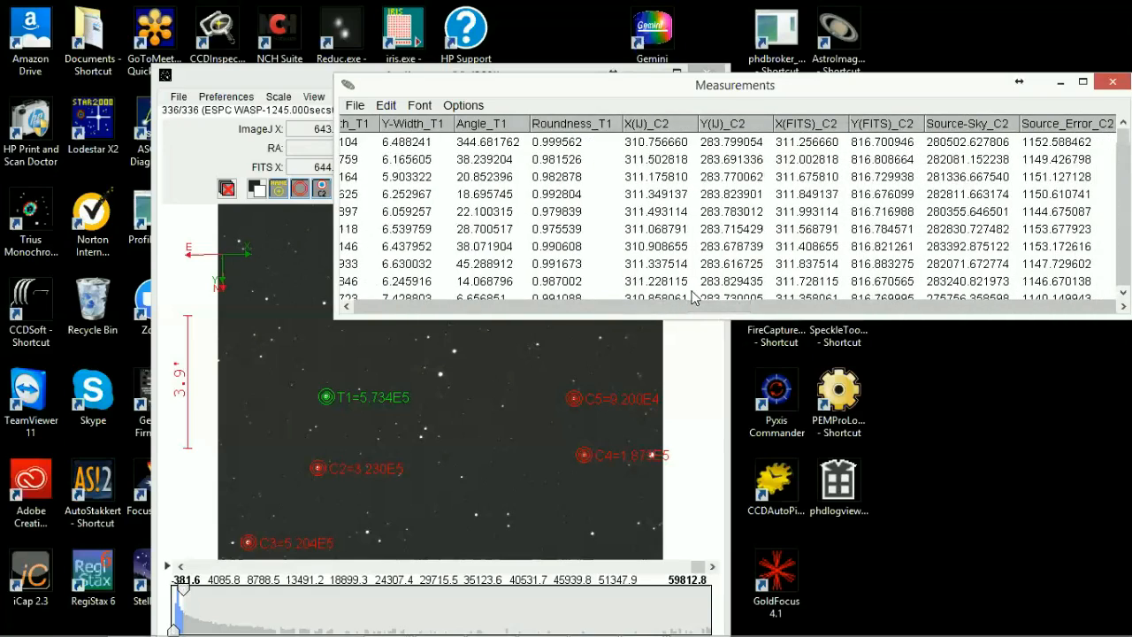
drag(717, 306, 738, 306)
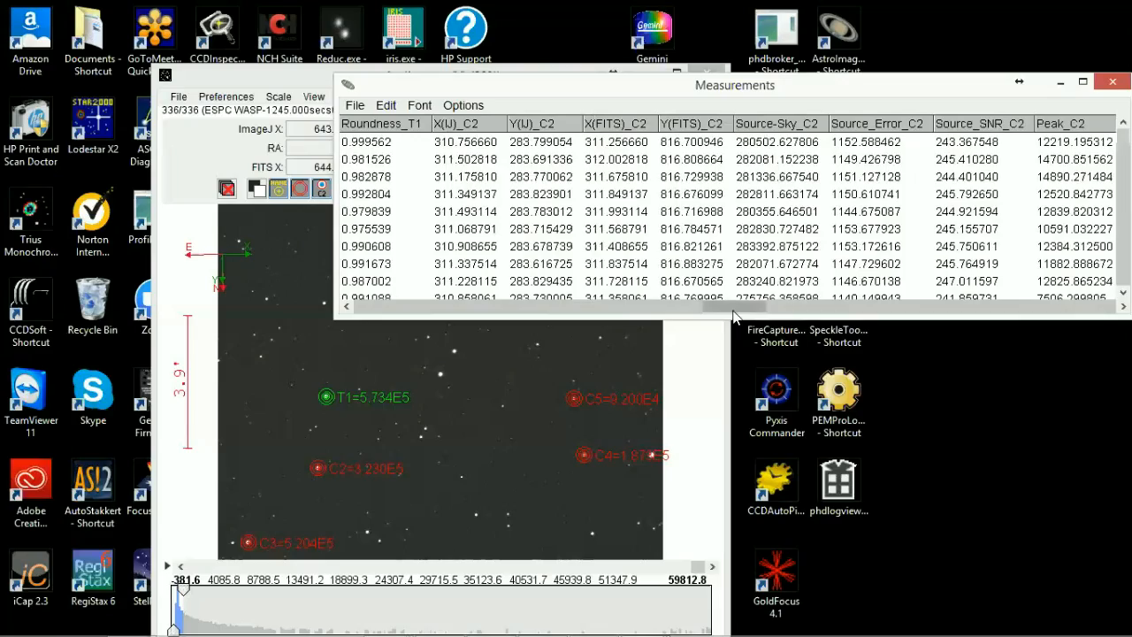
drag(733, 311, 503, 345)
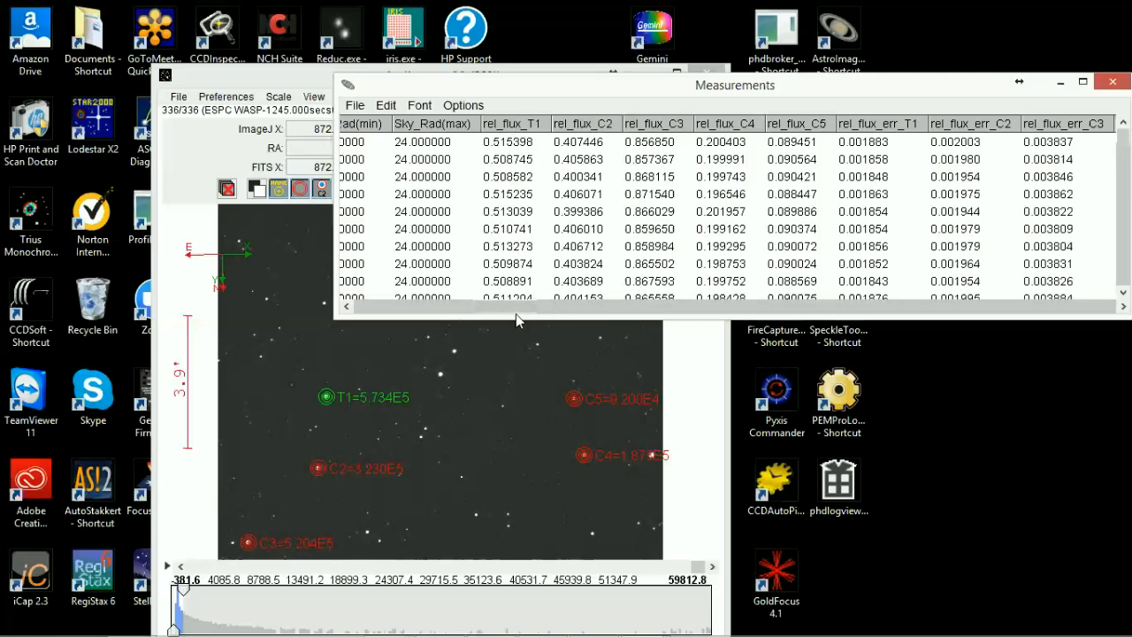
drag(513, 311, 563, 310)
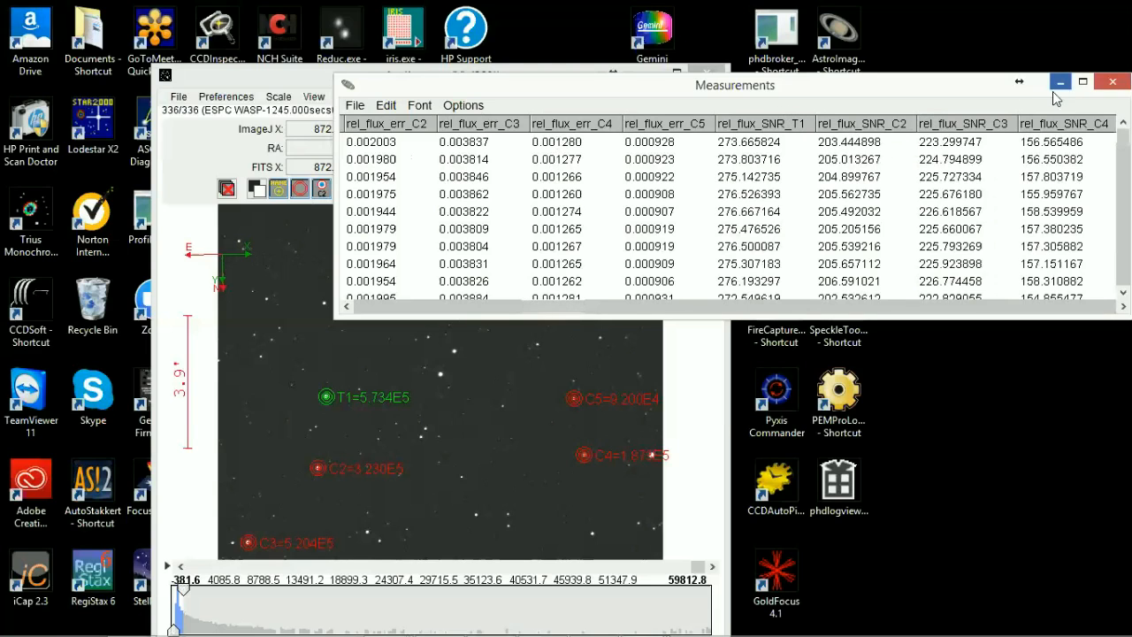
Step: Review the relative flux, flux error, SNR, total comparison counts and T1 position columns of the Measurements table
drag(563, 314, 513, 313)
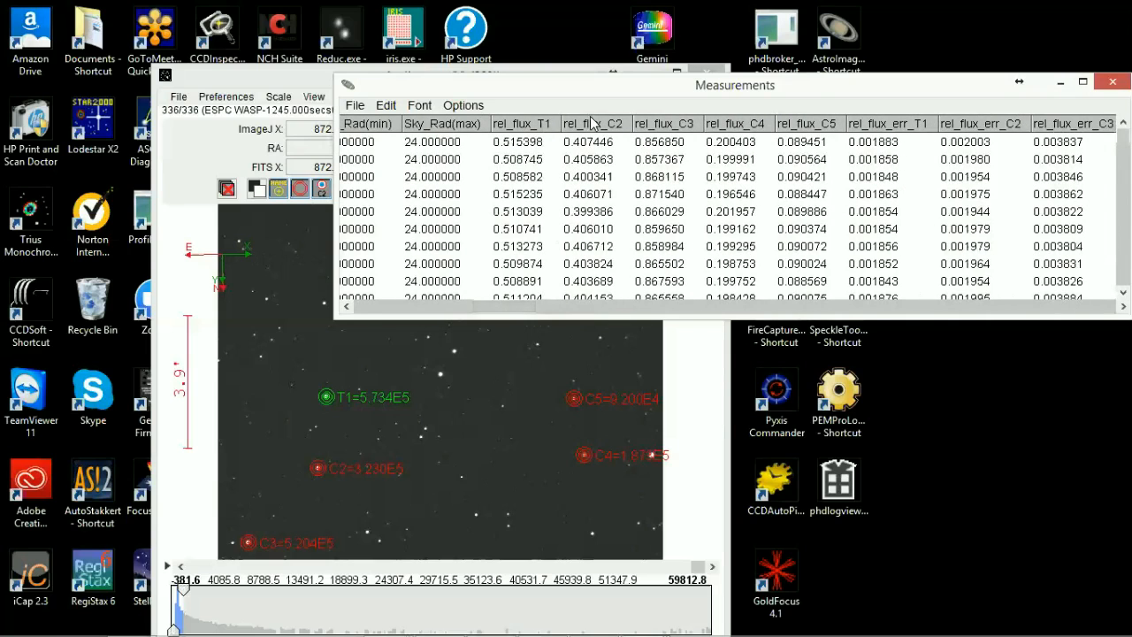
drag(526, 314, 616, 306)
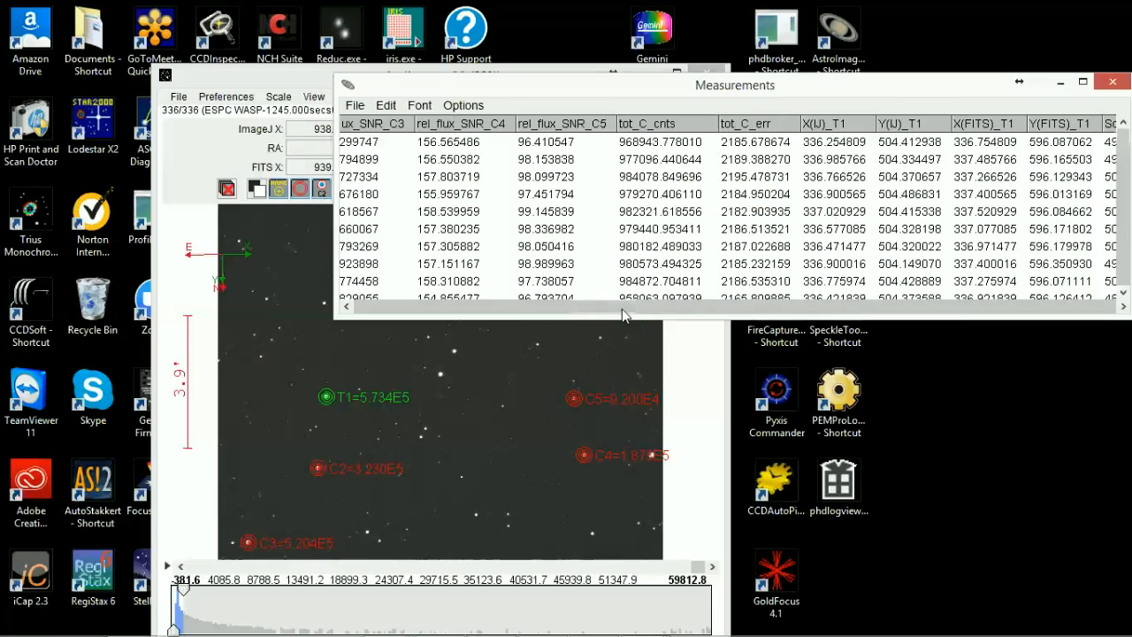
drag(622, 308, 388, 311)
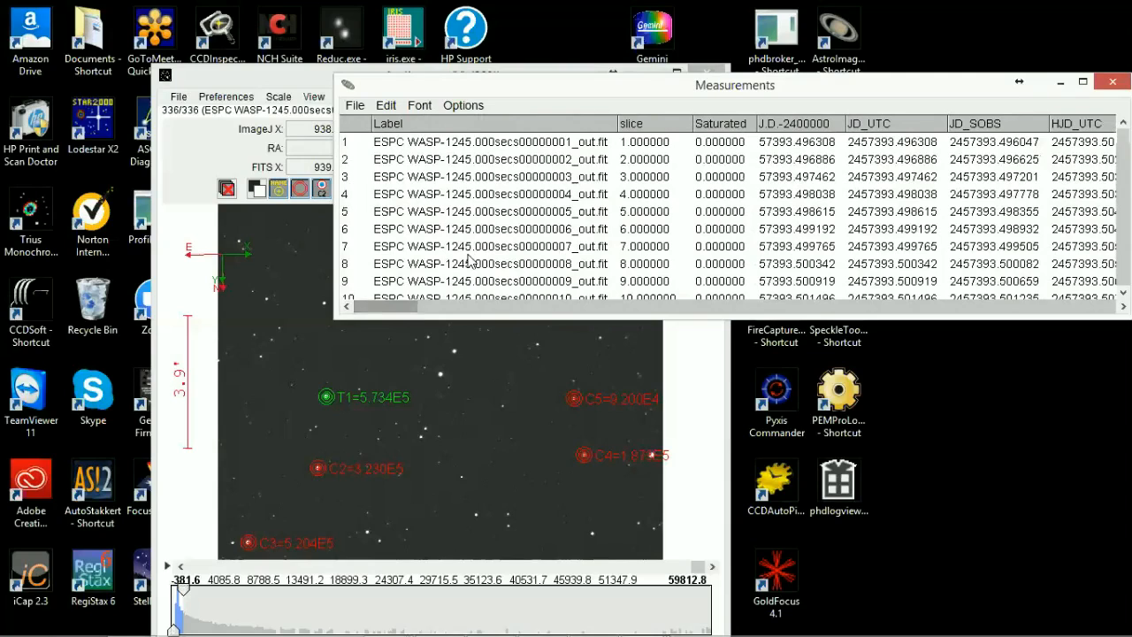
Step: Save the measurements table as Measurements.xls in the AIJ Analysis folder inside the WASP-12 folder
click(354, 106)
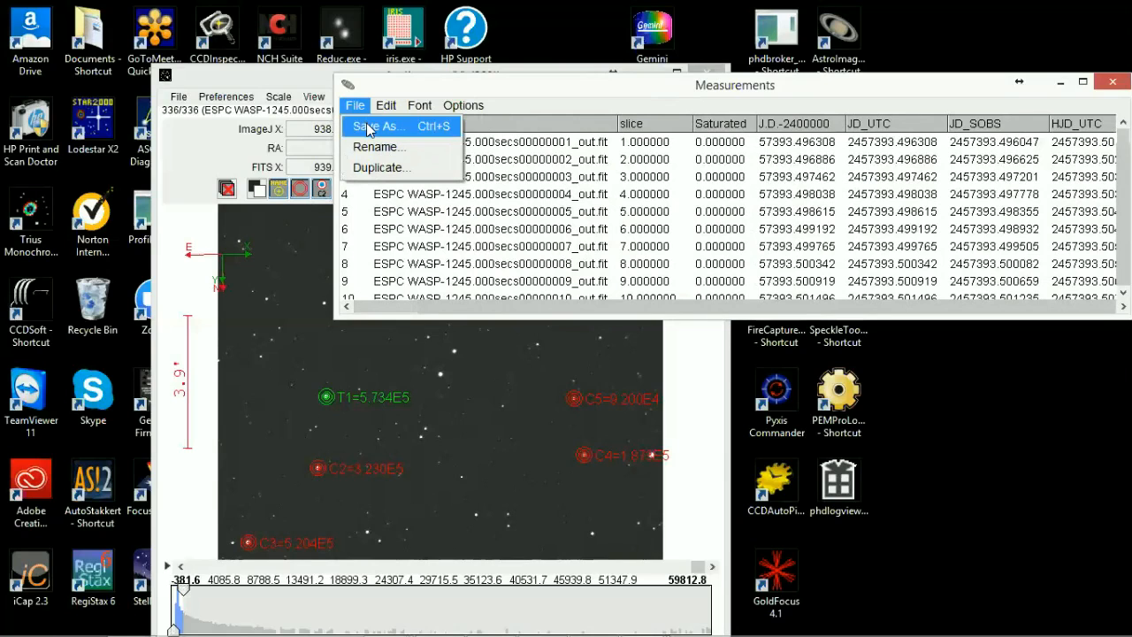
click(369, 128)
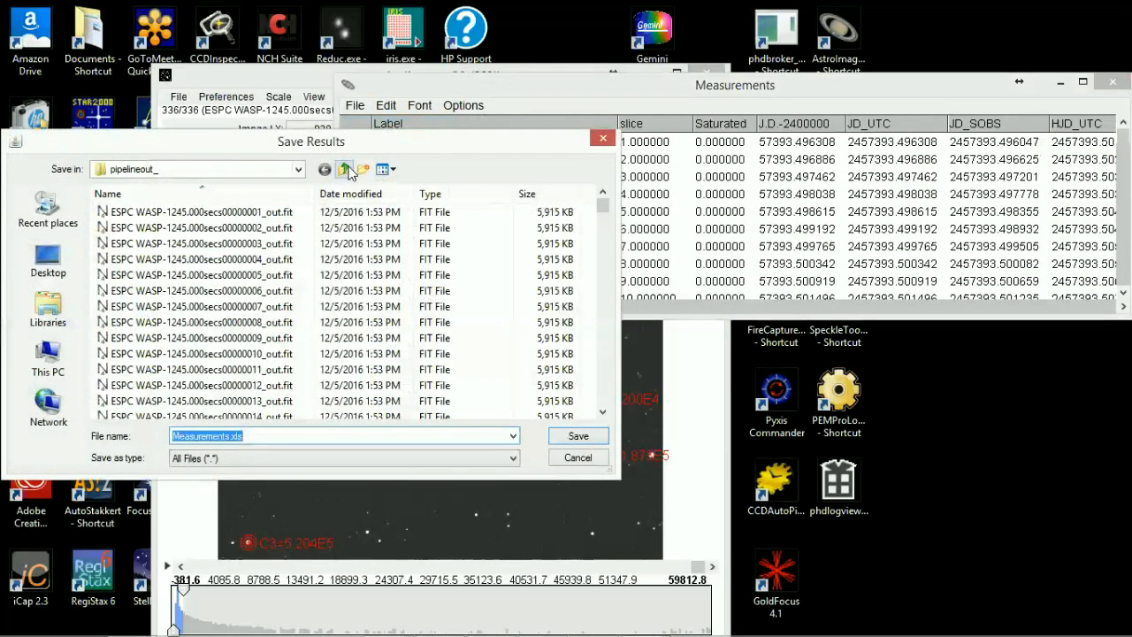
click(344, 169)
click(344, 168)
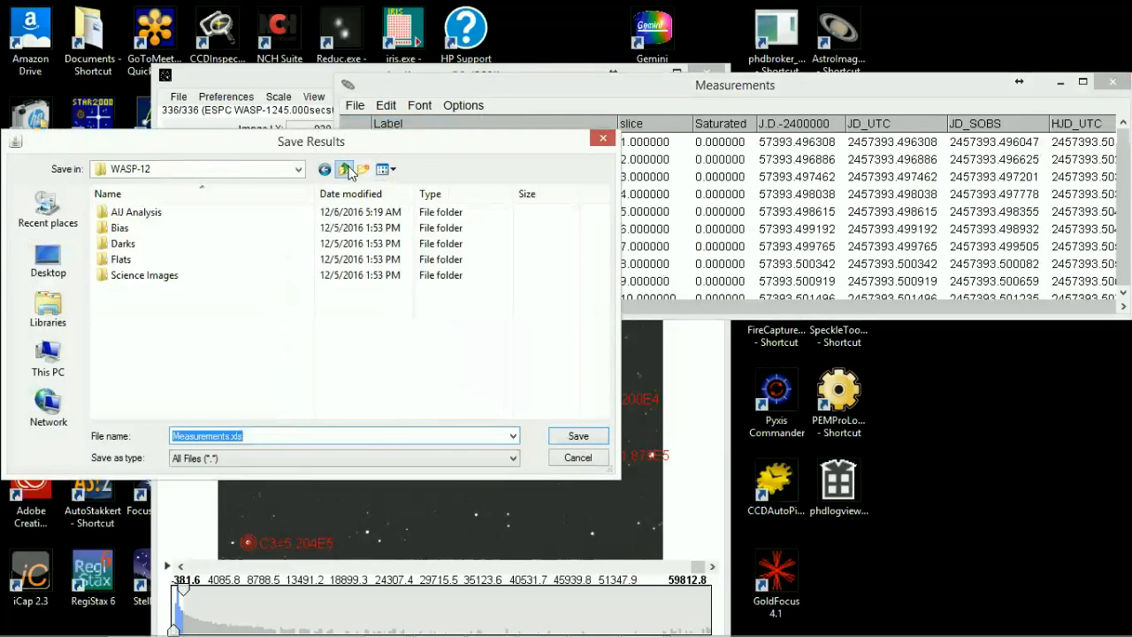
double_click(235, 213)
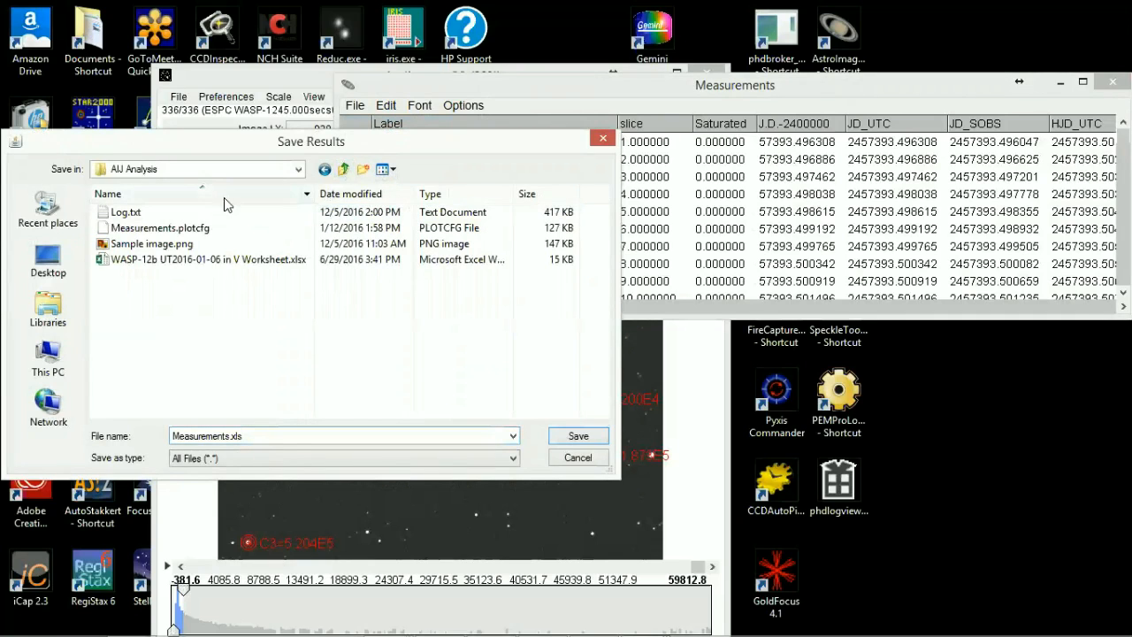
click(577, 437)
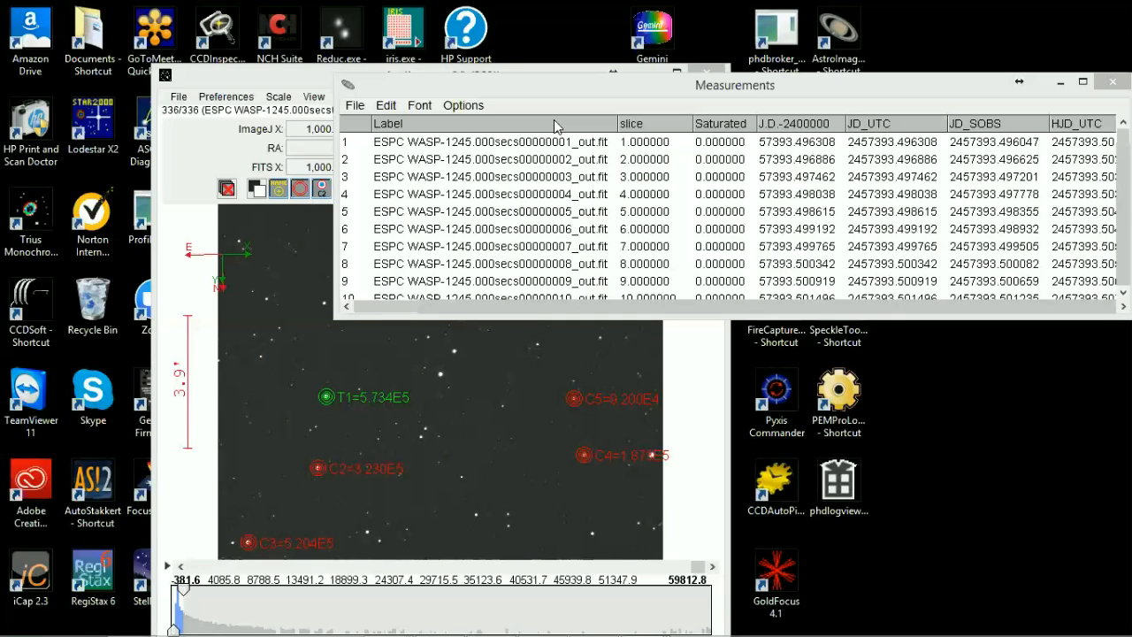
Step: Move the Measurements table clear of the star image window's title and menus
drag(619, 85, 675, 161)
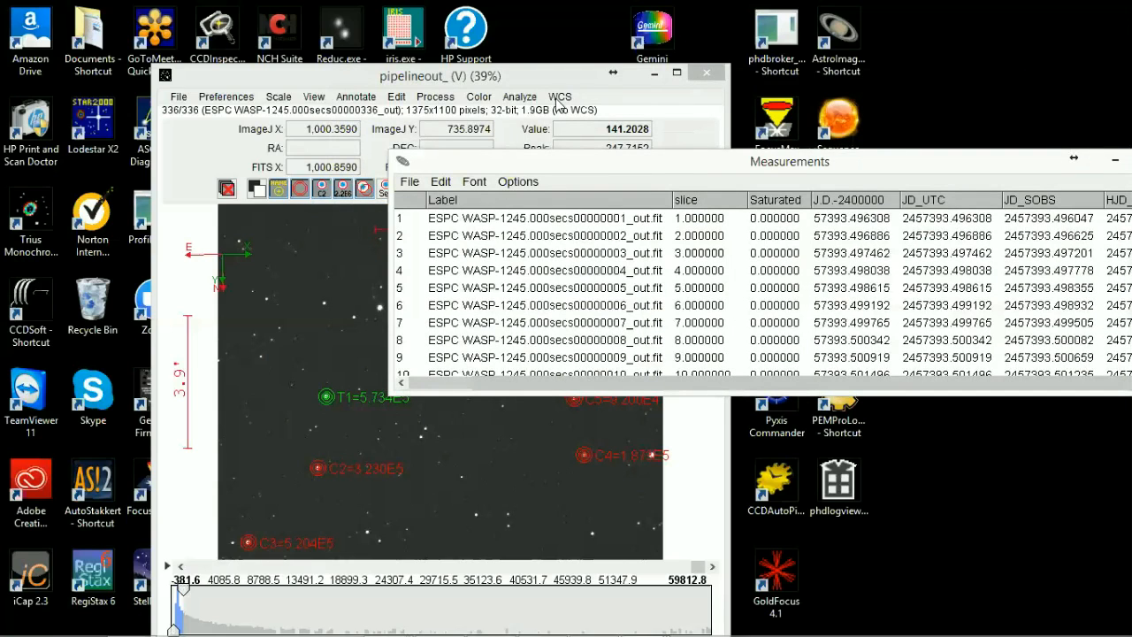